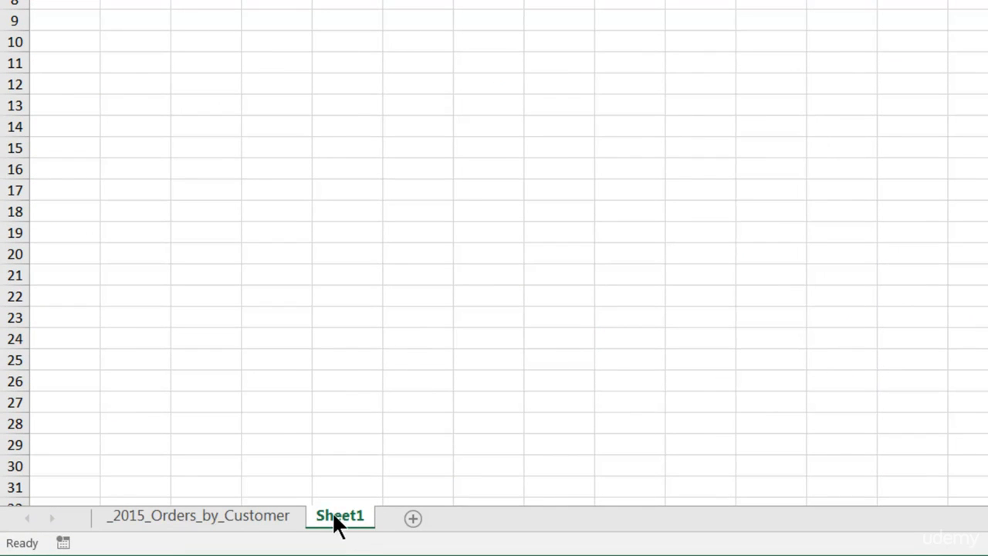
Add six blank worksheets to the workbook, Sheet2 through Sheet7, alongside _2015_Orders_by_Customer and Sheet1
left_click(244, 527)
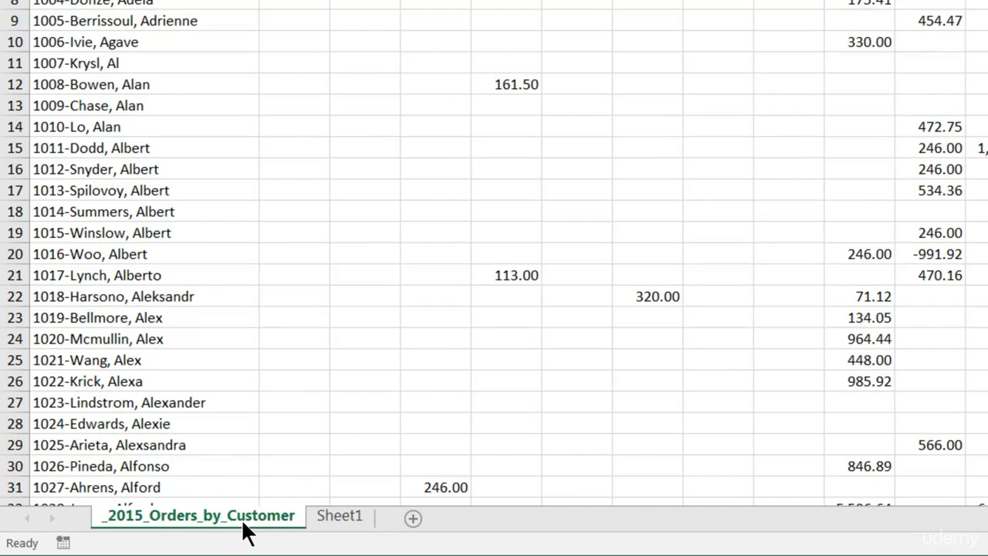
left_click(337, 525)
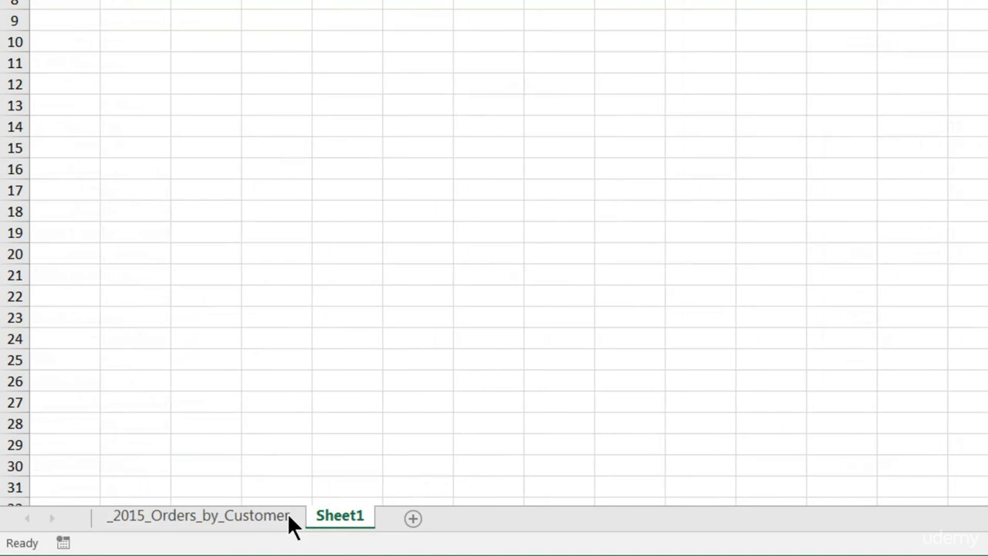
left_click(413, 519)
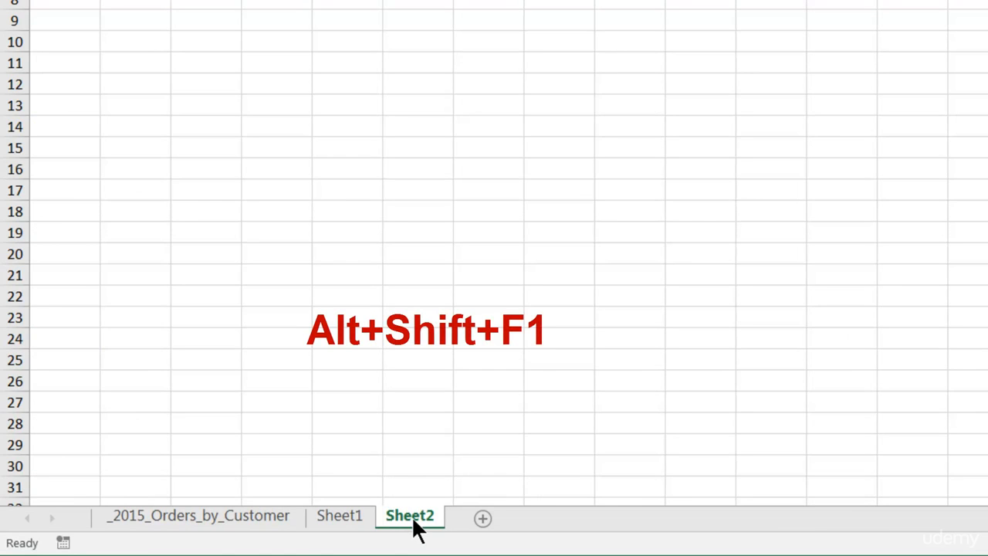
key("alt+shift+F1")
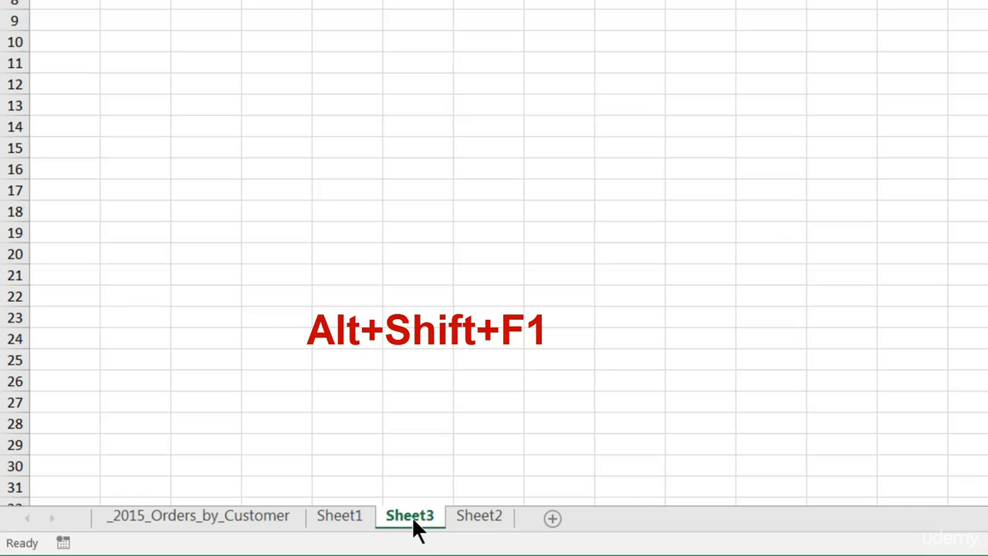
key("alt+shift+F1")
key("alt+shift+F1")
key("alt+shift+F1")
key("alt+shift+F1")
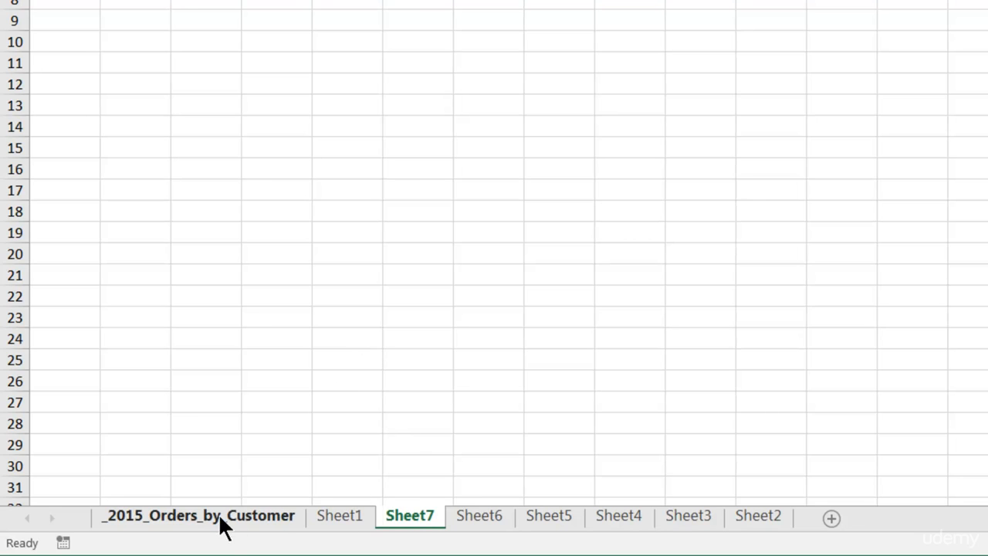
Rename the Sheet1 worksheet as "Order Total"
double_click(343, 514)
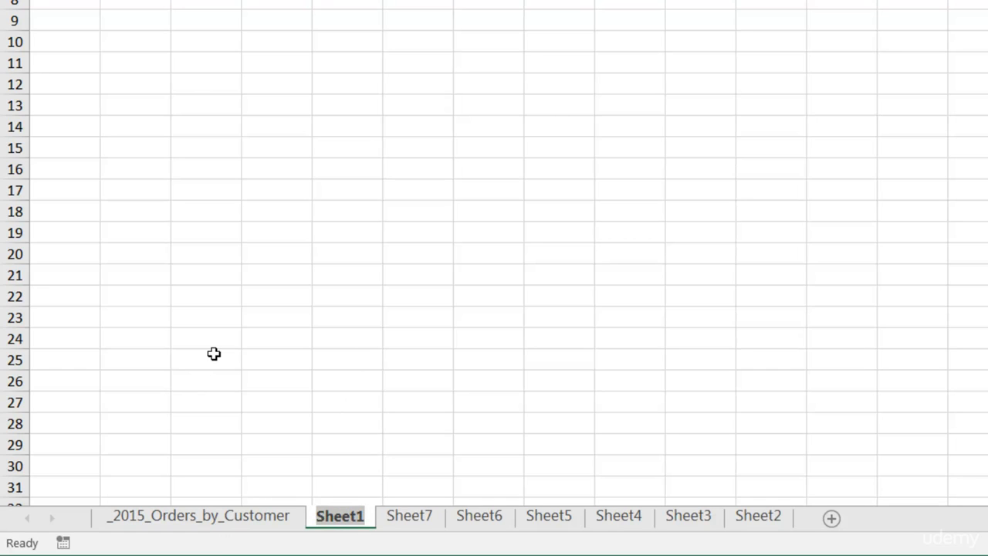
type("Orer")
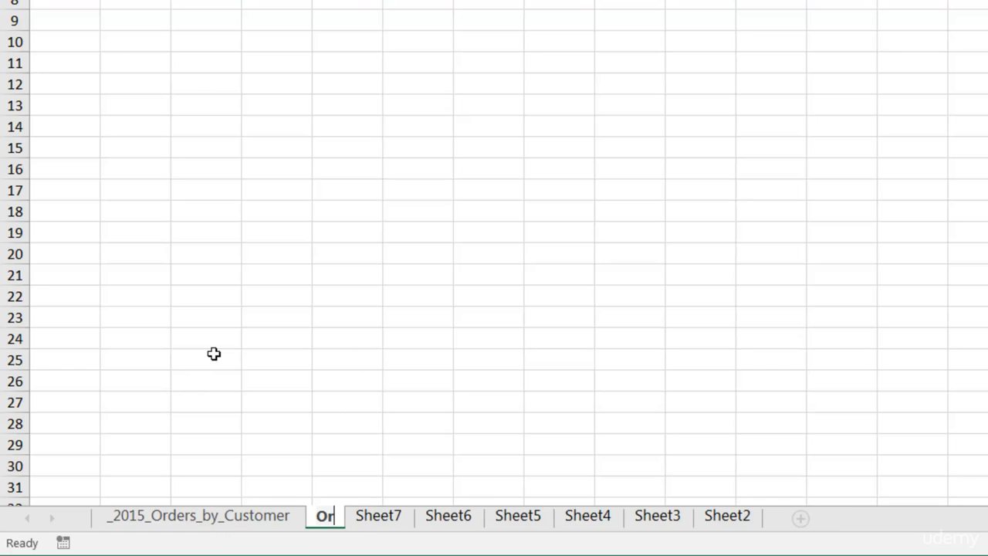
key("BackSpace")
key("BackSpace")
type("der Total")
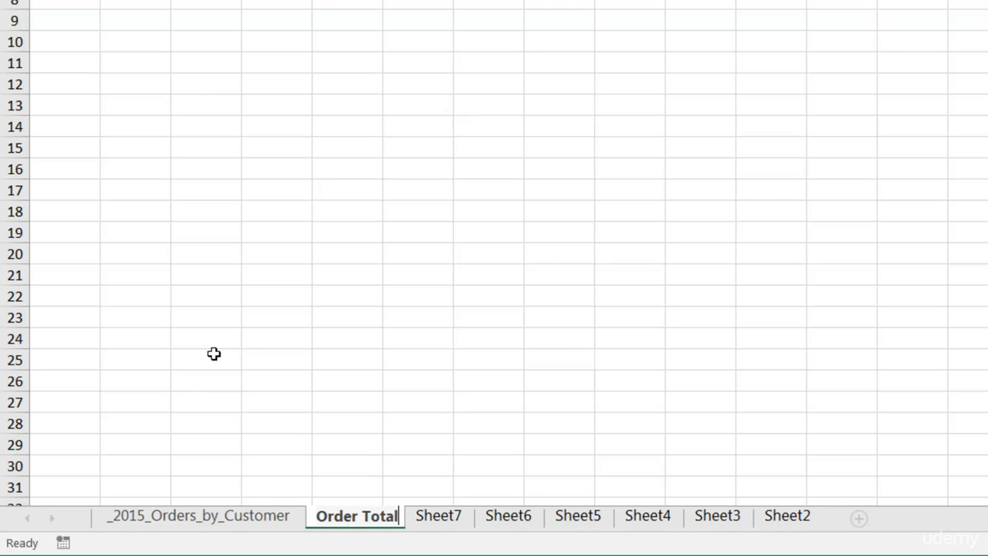
Rename the Sheet7 worksheet as "Order Avgs"
double_click(445, 515)
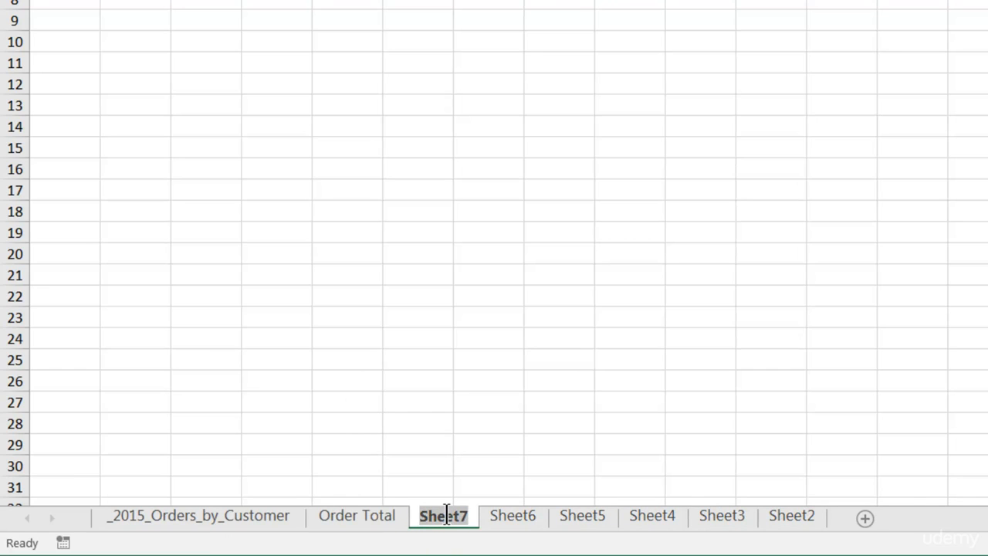
type("Ord")
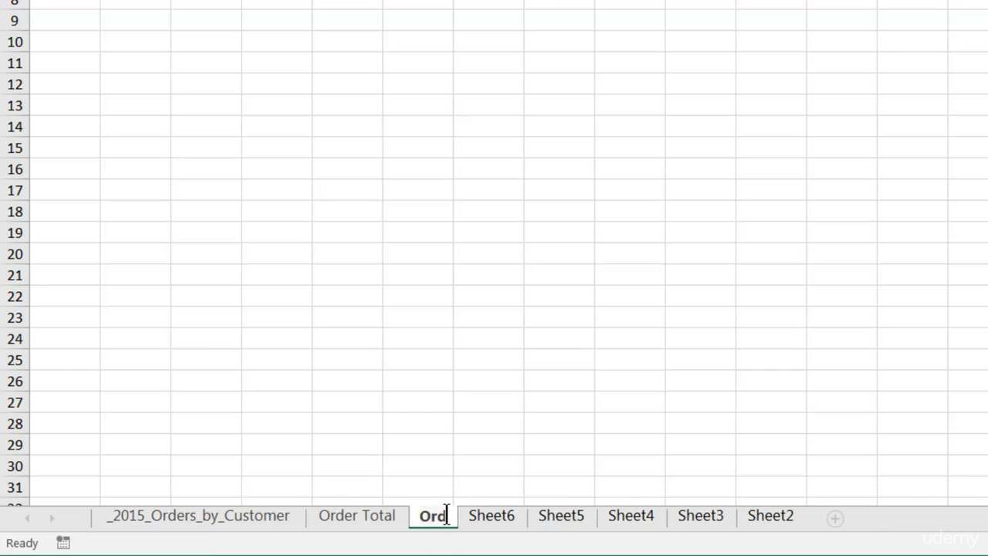
type("er Avgs")
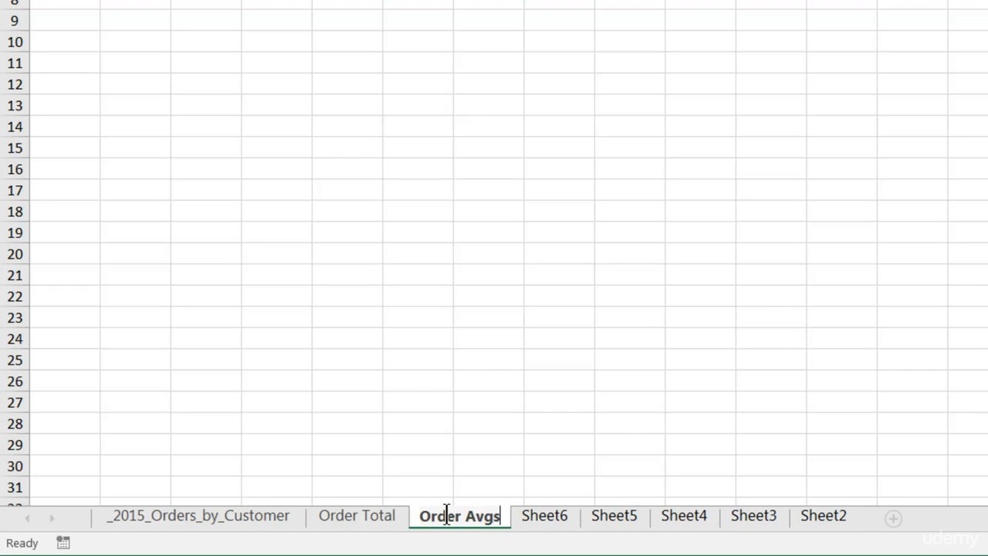
key("Return")
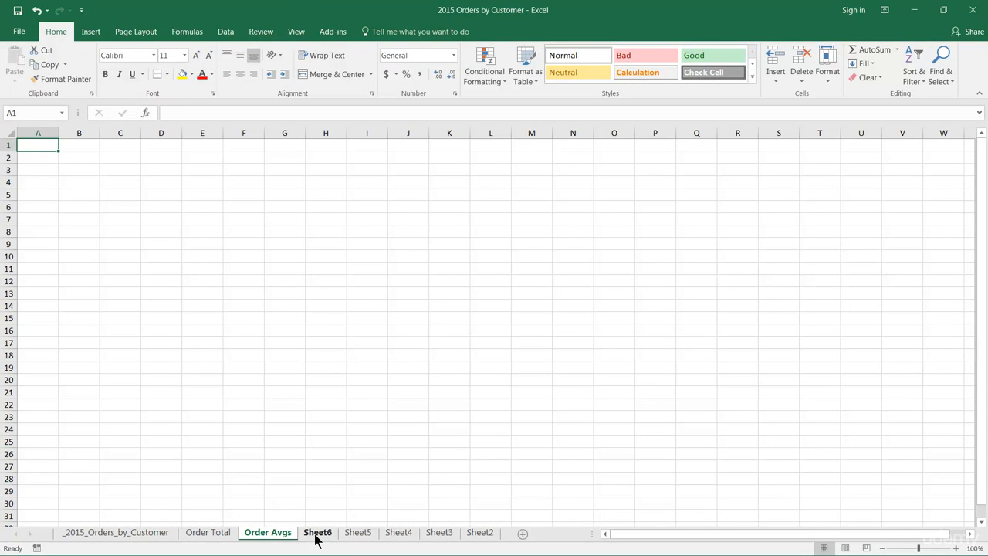
right_click(247, 308)
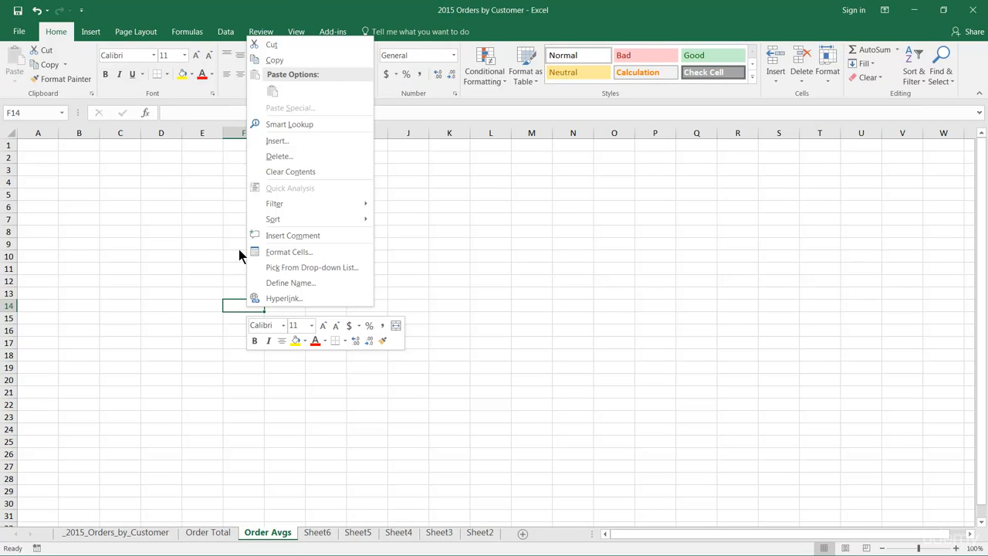
right_click(183, 82)
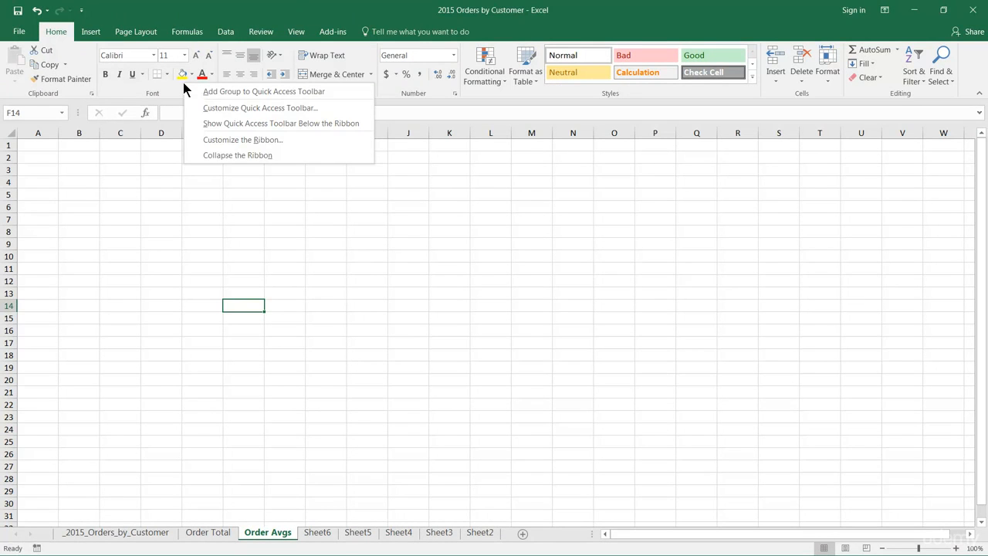
right_click(11, 188)
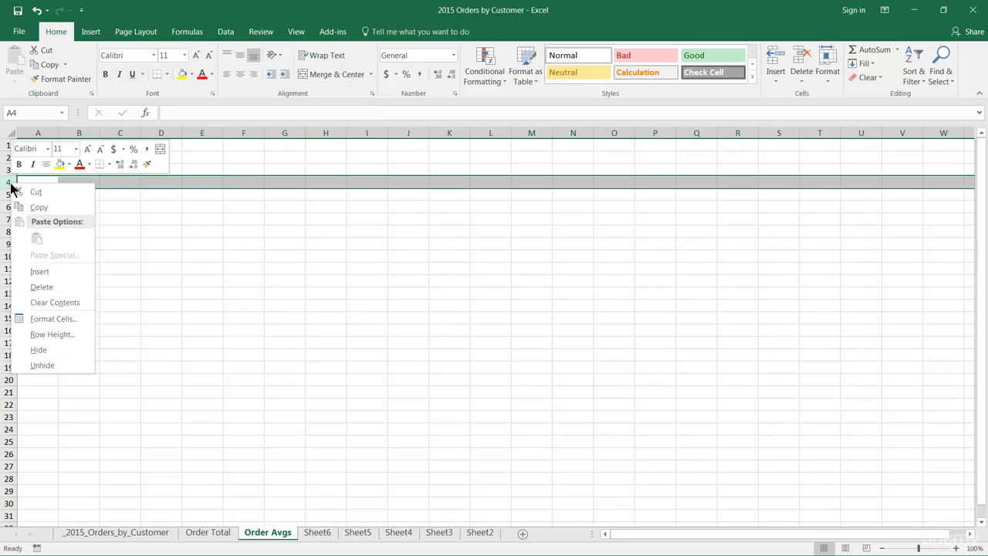
right_click(284, 137)
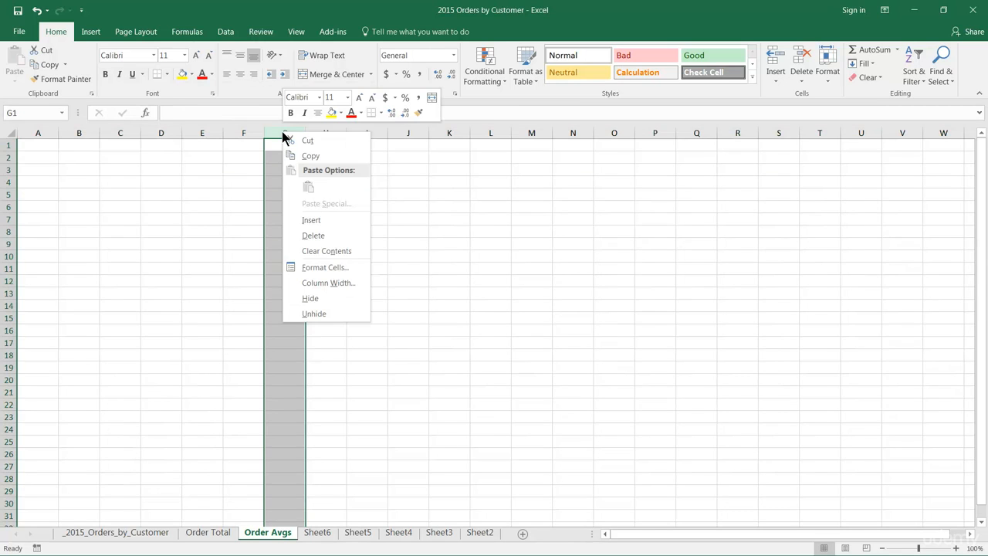
right_click(132, 269)
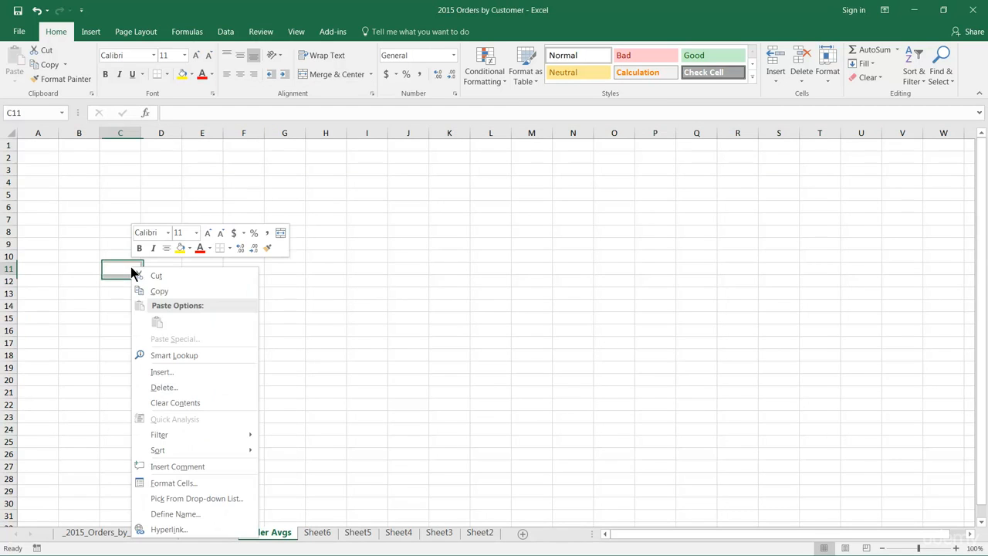
right_click(380, 292)
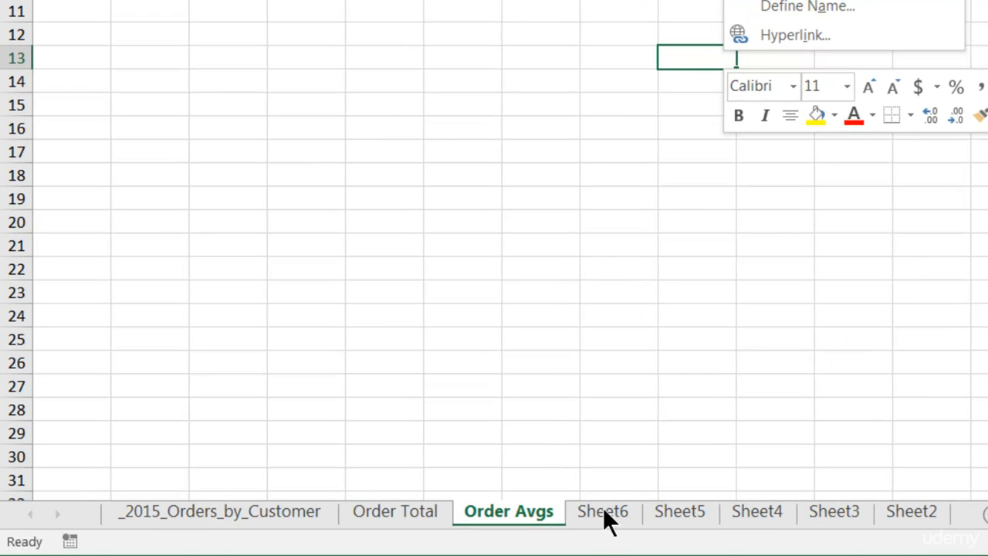
Rename the Sheet6 worksheet as "Customer List"
right_click(604, 515)
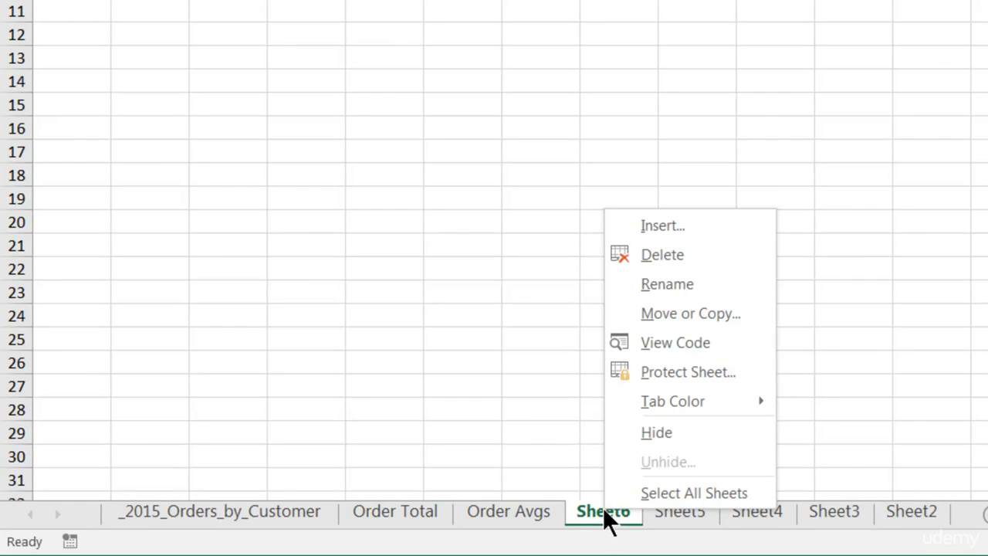
left_click(682, 284)
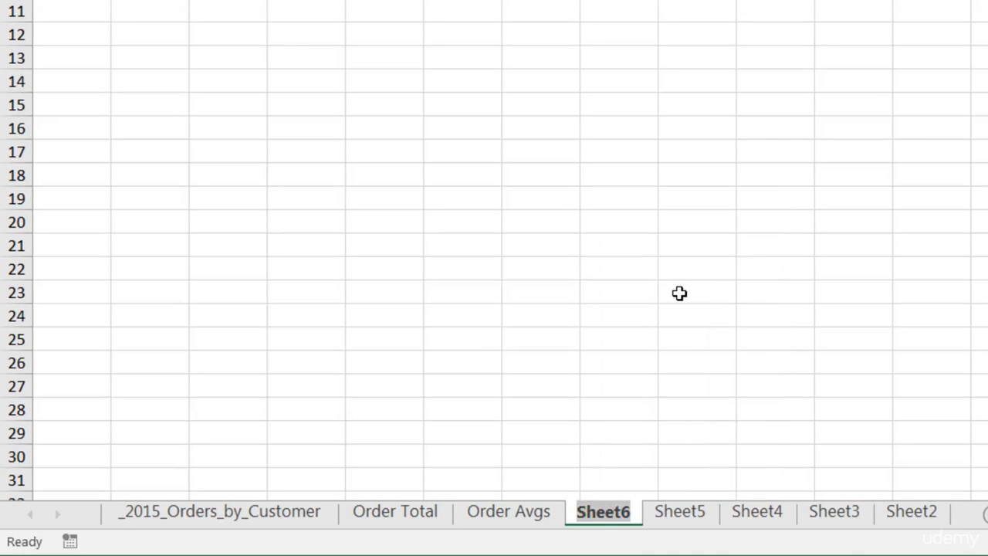
type("Customer List")
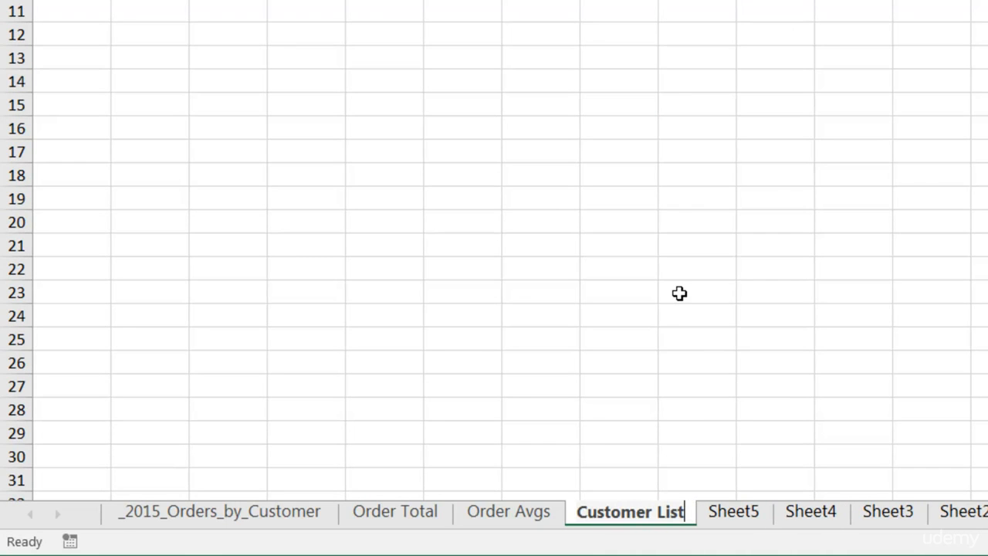
key("Return")
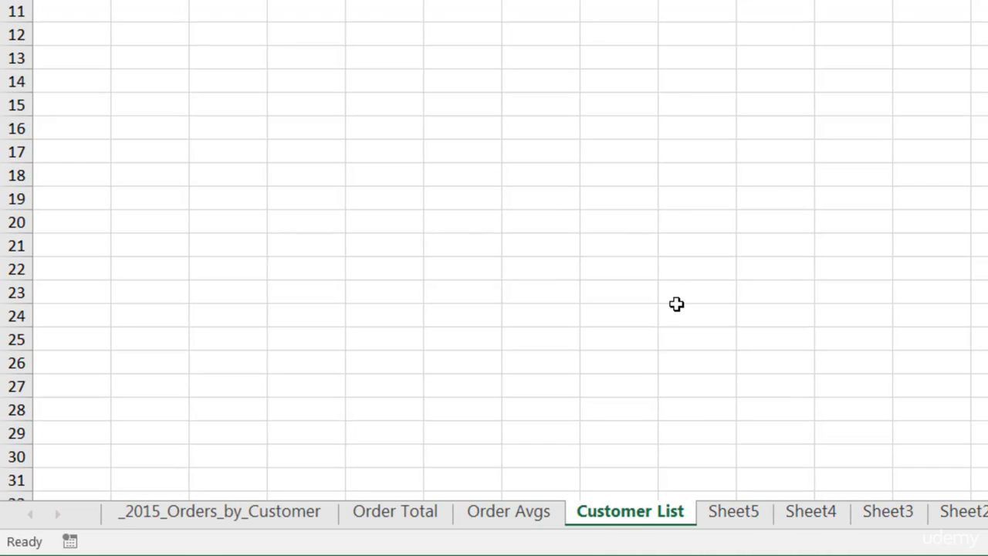
Delete the unused worksheets Sheet5, Sheet4, Sheet3 and Sheet2, removing the last three together as a group
right_click(737, 510)
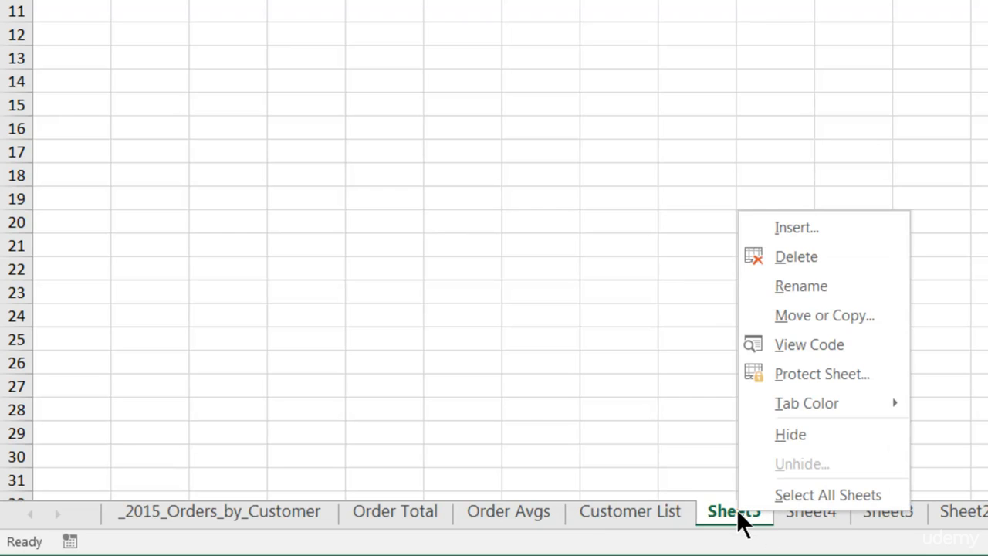
left_click(794, 253)
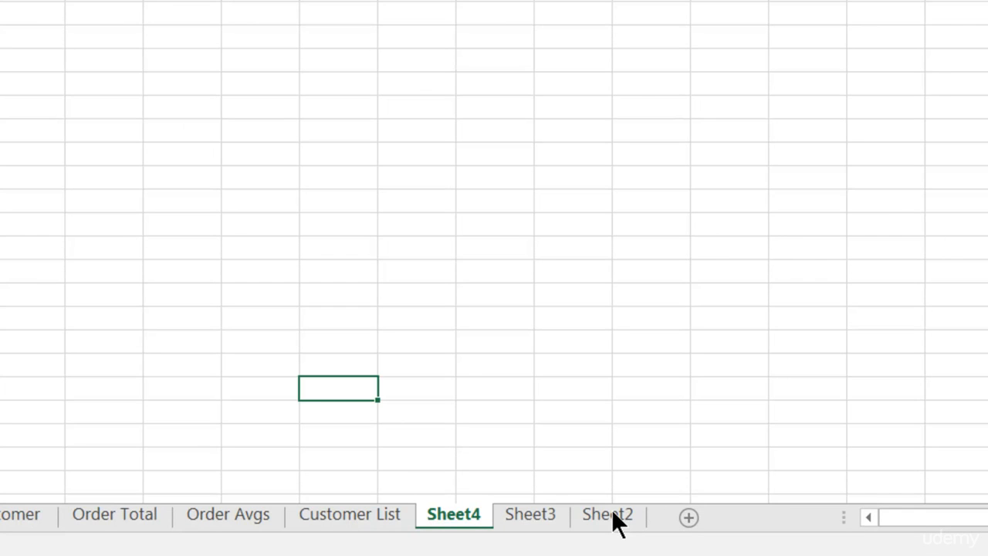
left_click(613, 513, "shift")
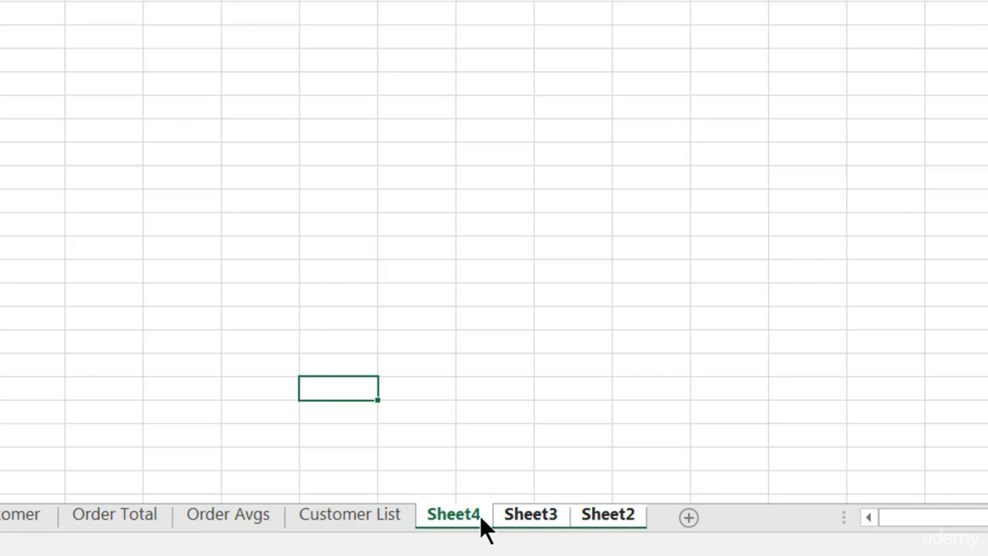
right_click(609, 517)
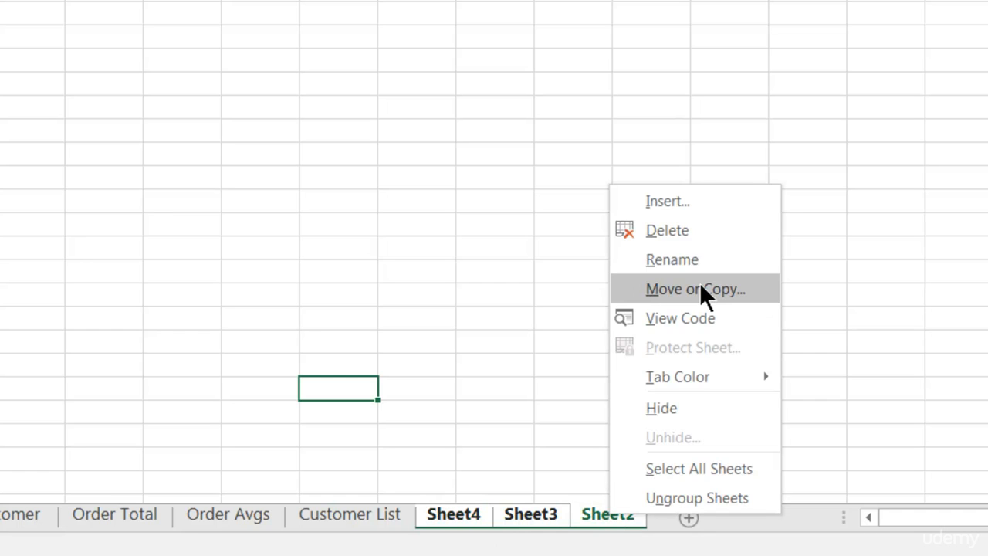
left_click(686, 230)
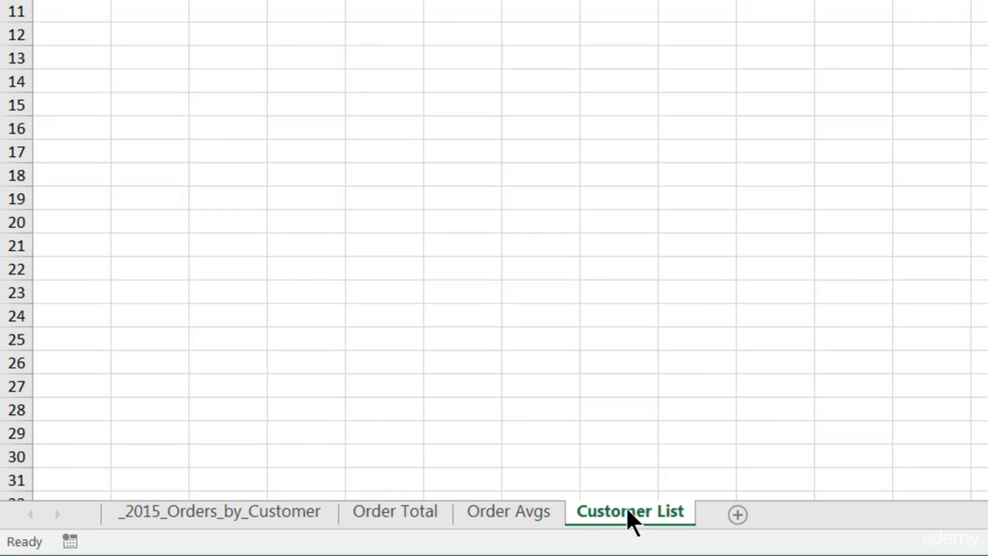
Reorder the worksheets so Customer List directly follows _2015_Orders_by_Customer and Order Total comes last
left_click_drag(626, 507, 626, 509)
left_click_drag(627, 508, 361, 512)
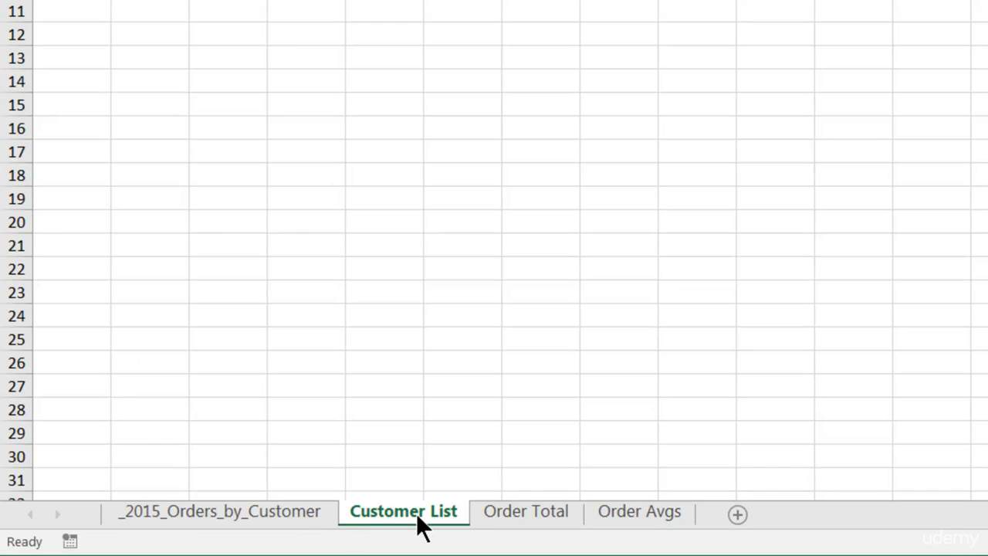
left_click_drag(527, 514, 709, 528)
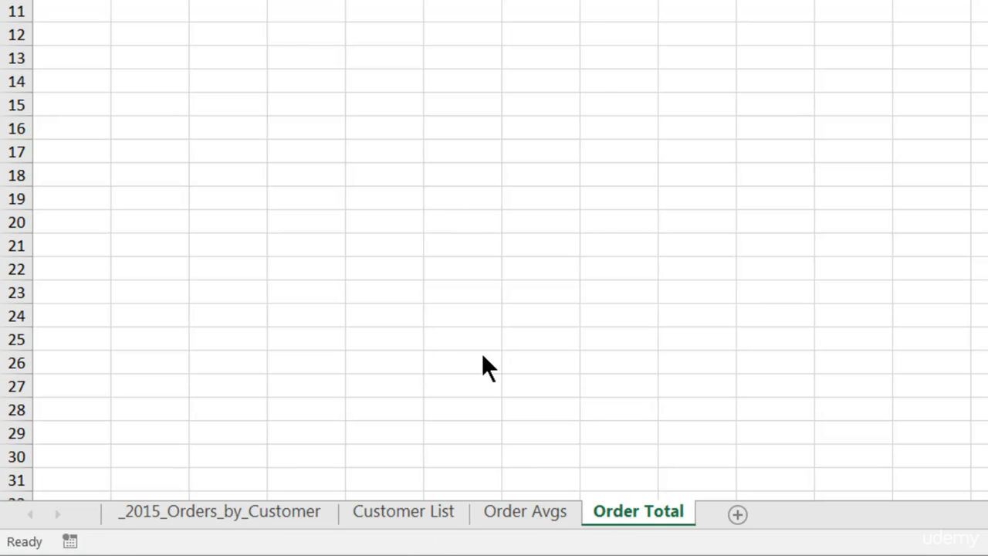
Group the Customer List, Order Avgs and Order Total worksheets, and ungroup them with the Ungroup Sheets command
left_click(420, 511, "shift")
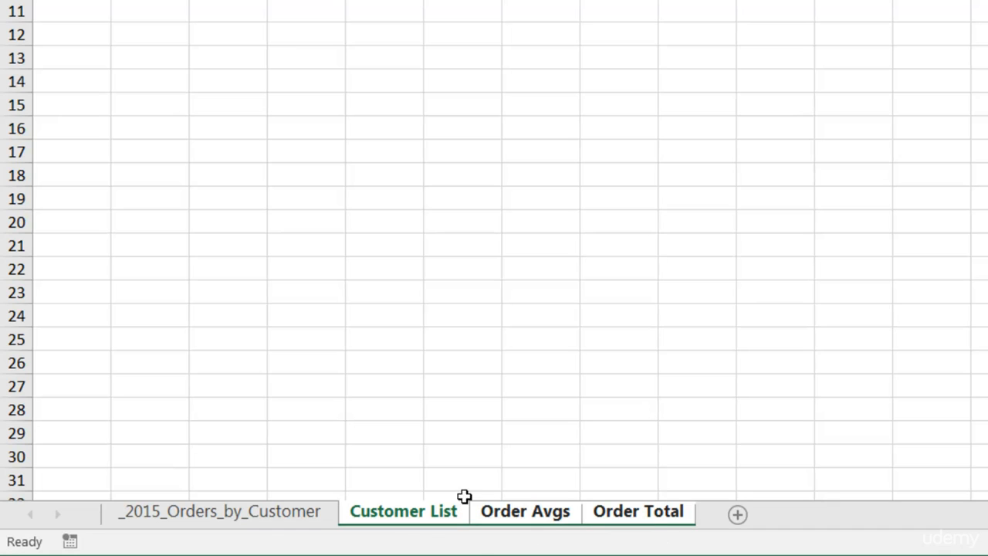
right_click(413, 523)
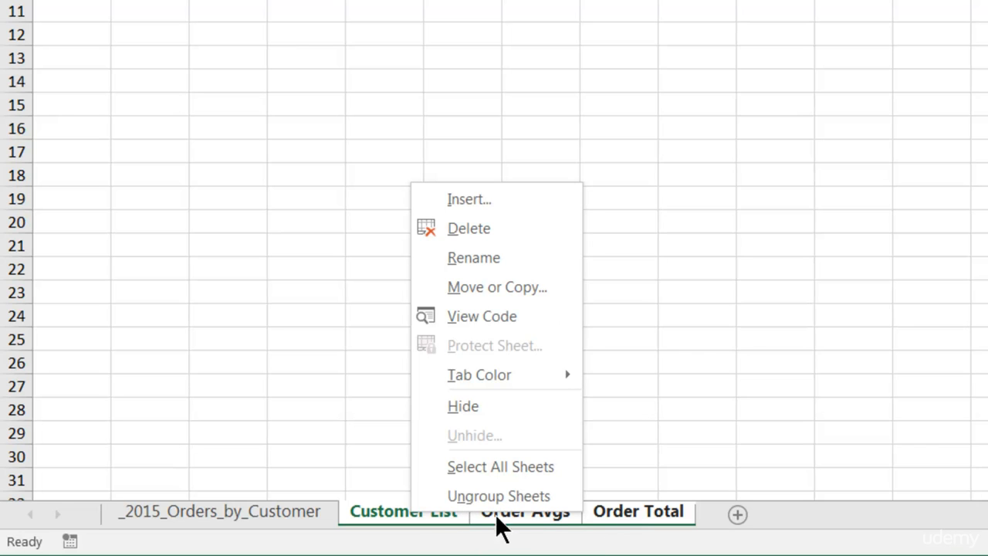
left_click(482, 495)
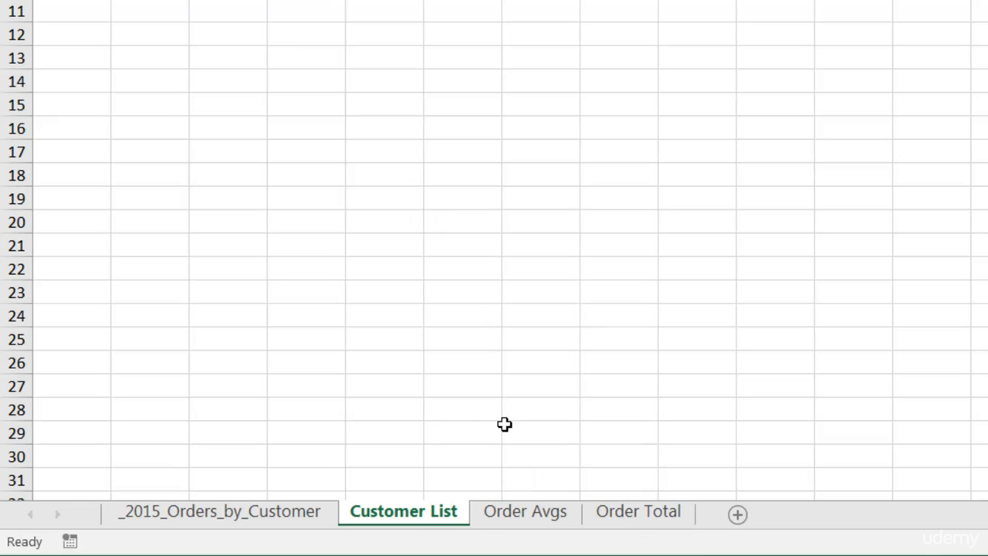
Group Customer List, Order Avgs and Order Total again, and release the group by making _2015_Orders_by_Customer the active worksheet
left_click(644, 511, "shift")
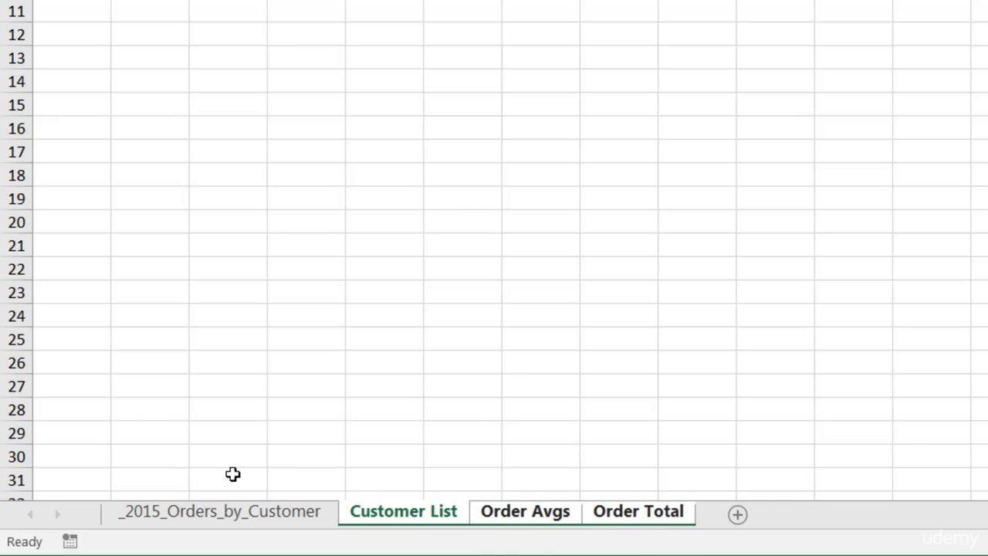
left_click(229, 508)
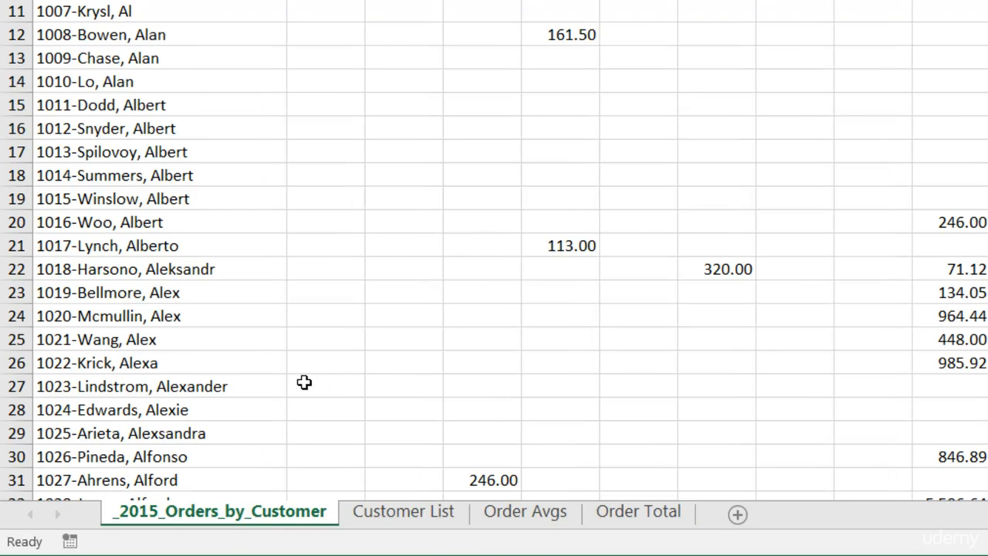
left_click(457, 513)
left_click(279, 512)
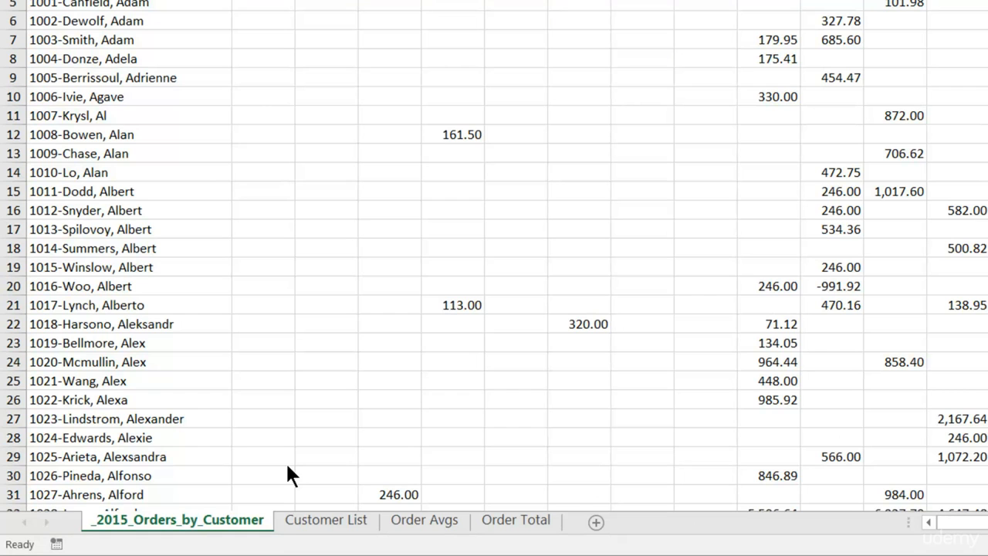
Insert nine blank worksheets one after another ahead of the _2015_Orders_by_Customer worksheet
key("shift+F11")
key("shift+F11")
key("shift+F11")
key("shift+F11")
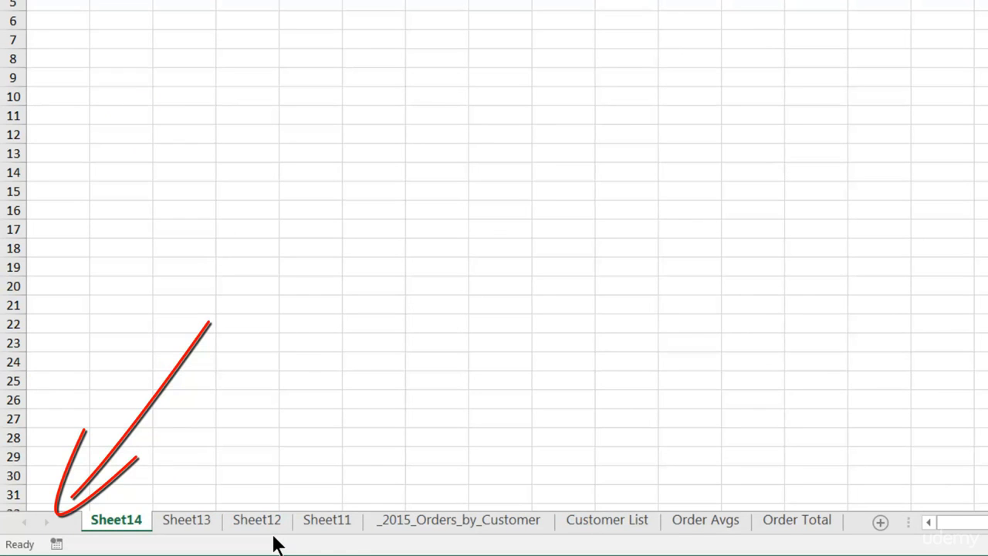
key("shift+F11")
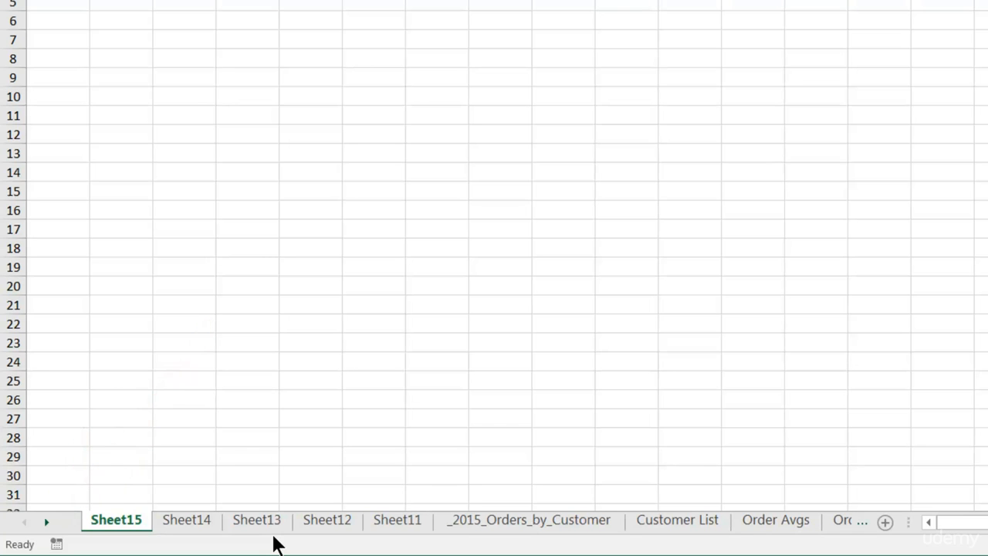
key("shift+F11")
key("shift+F11")
key("shift+F11")
key("shift+F11")
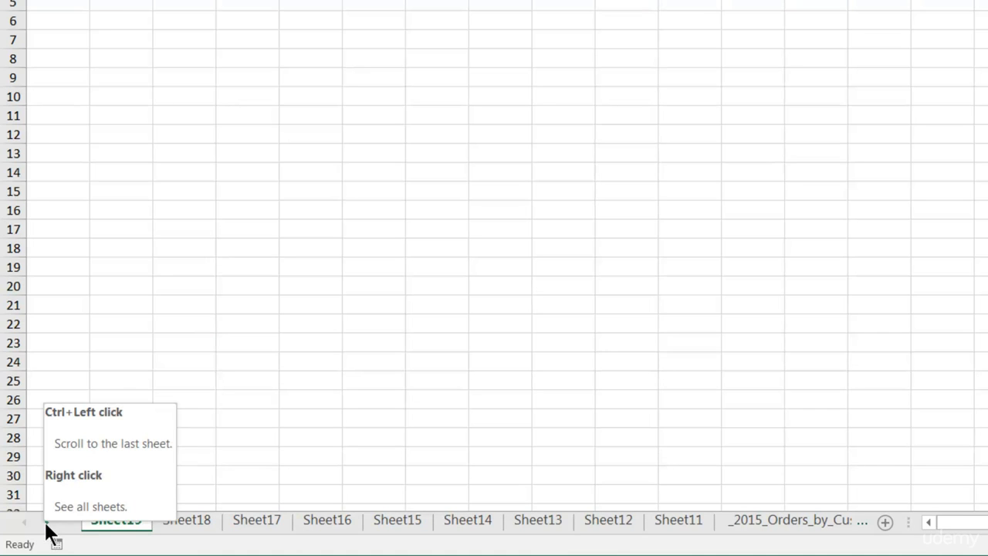
Scroll the worksheet tabs forward and back one sheet at a time, and jump to the first and last sheets
left_click(45, 521)
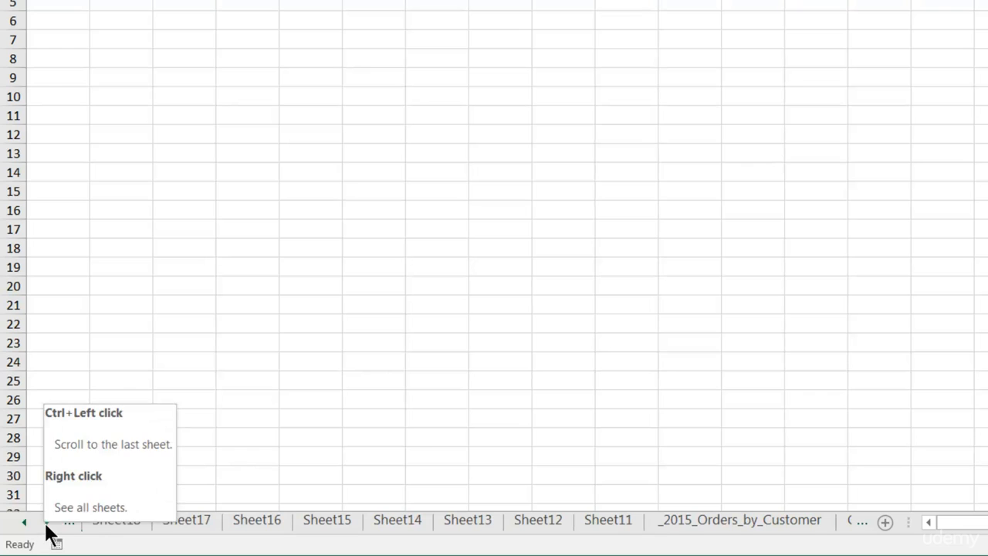
left_click(46, 522)
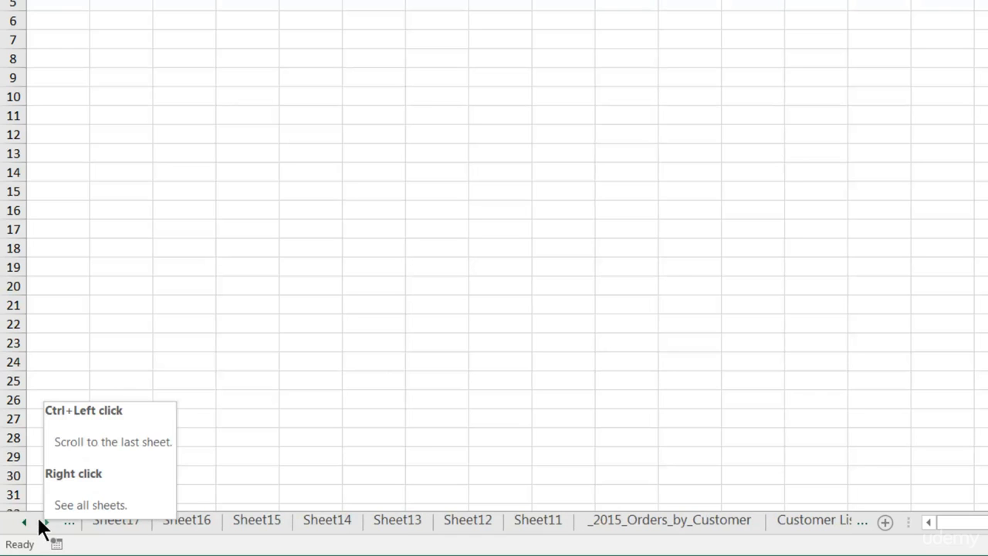
left_click(25, 523)
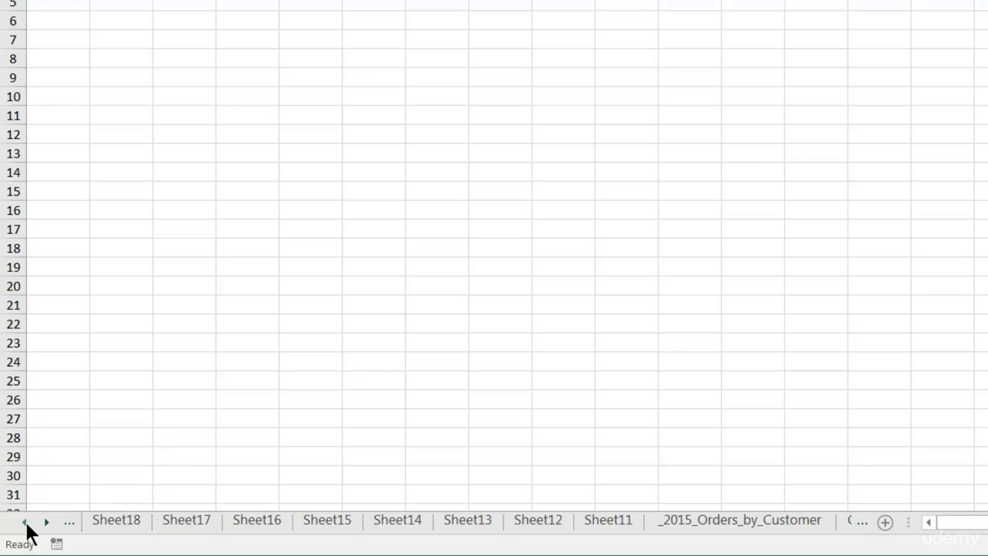
left_click(25, 523)
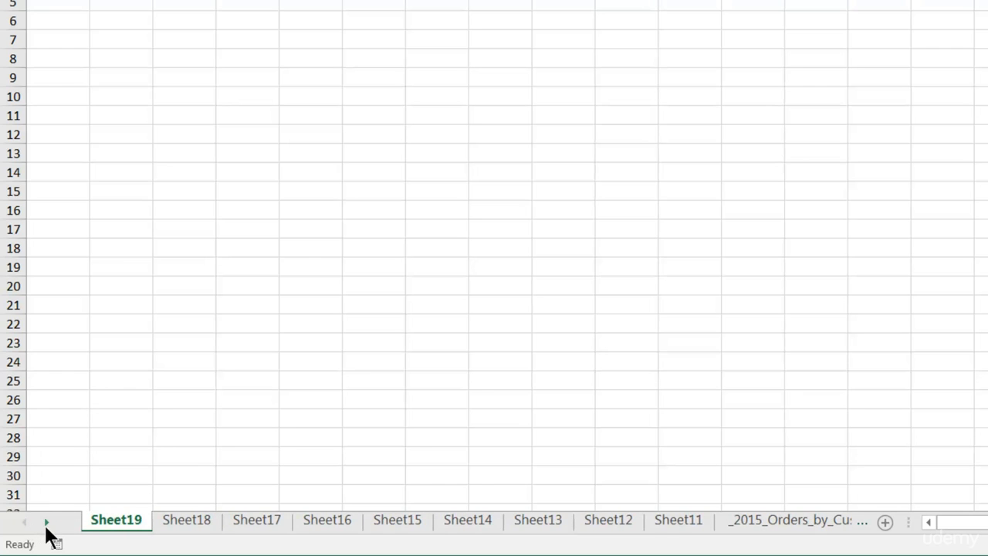
left_click(46, 522)
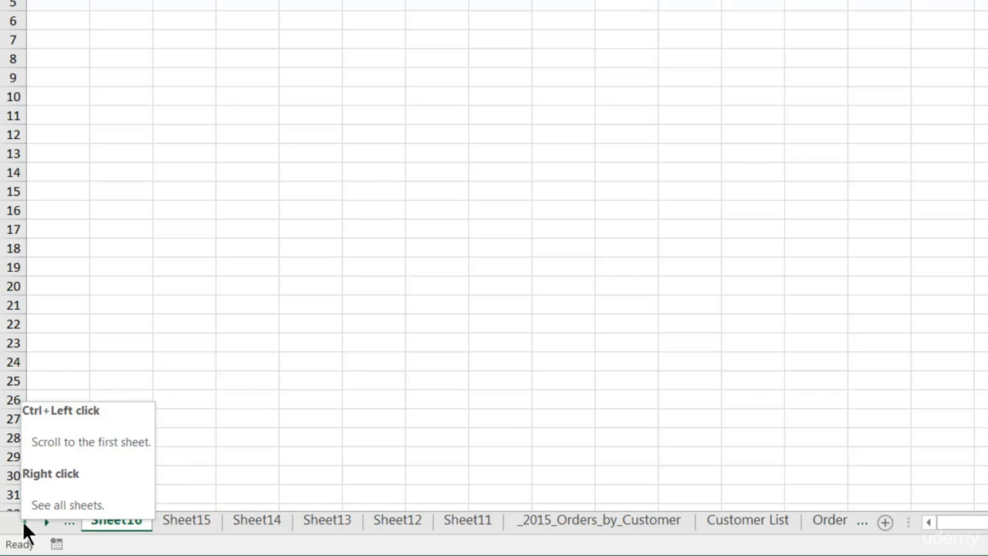
left_click(26, 524)
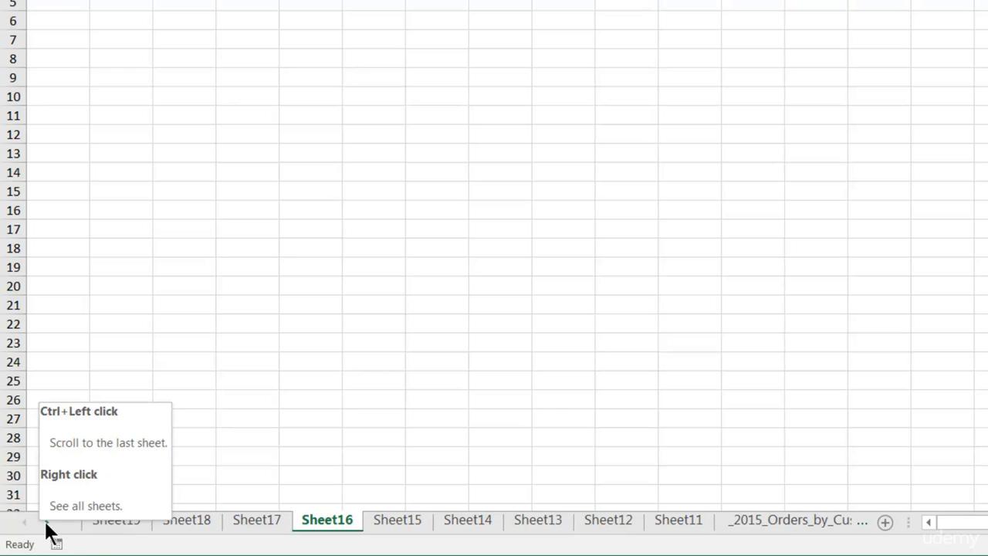
left_click(47, 523, "ctrl")
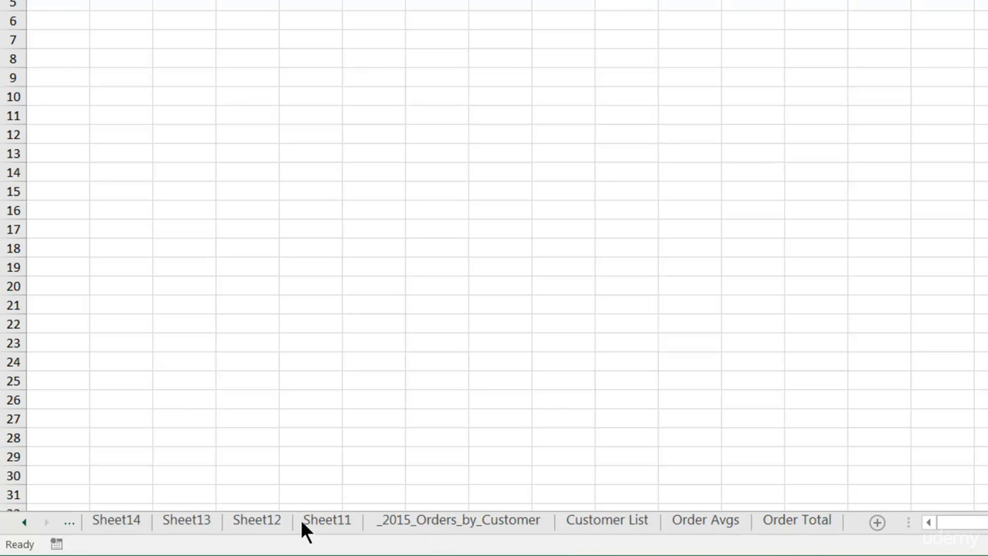
Activate the Customer List worksheet from the list of all sheets in the workbook
right_click(26, 523)
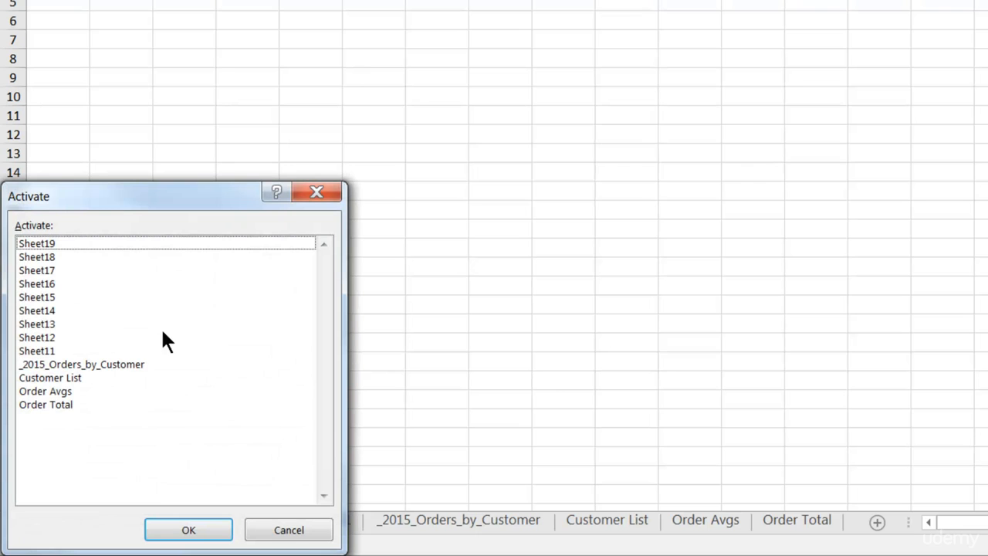
left_click(67, 380)
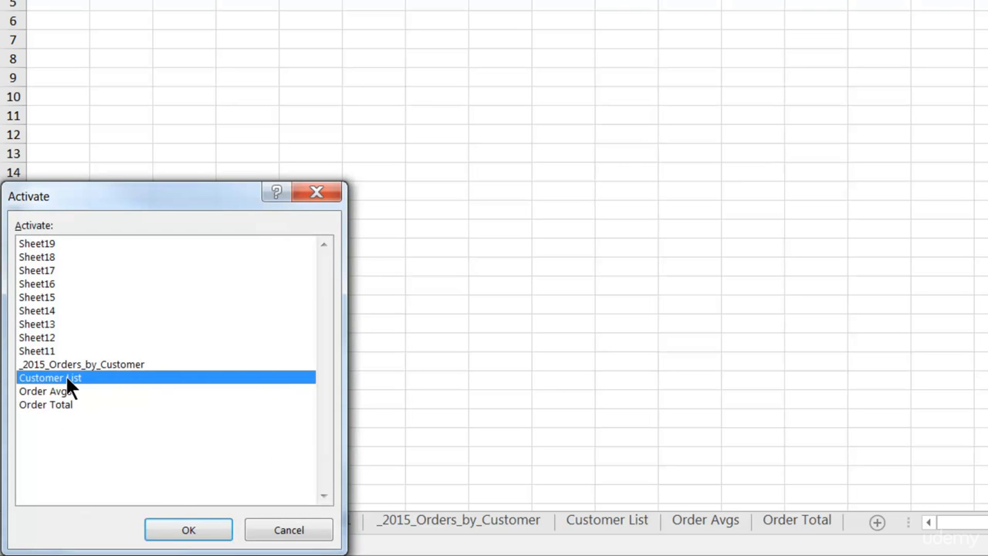
left_click(186, 530)
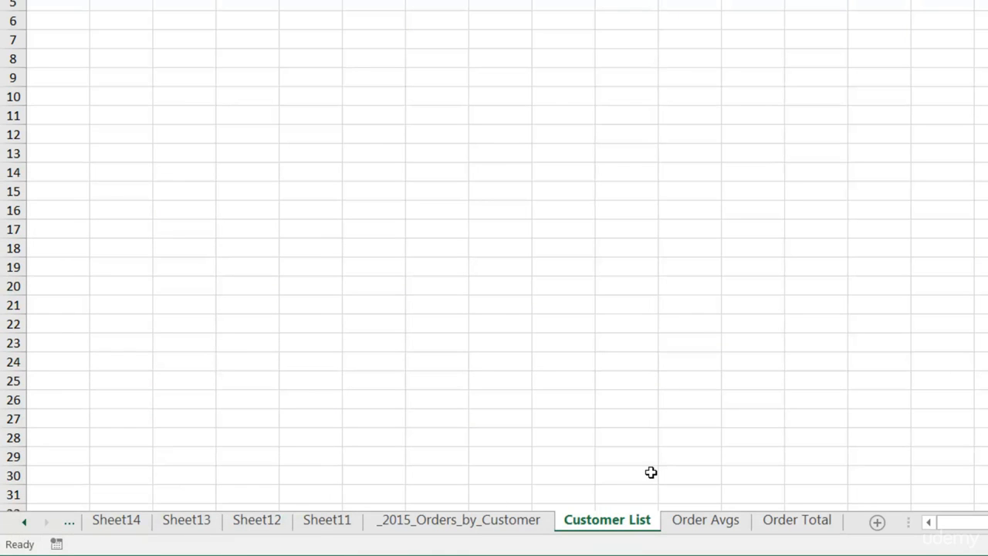
Group the blank worksheets Sheet11 through Sheet19, delete them together, and make _2015_Orders_by_Customer the active worksheet
left_click(308, 520)
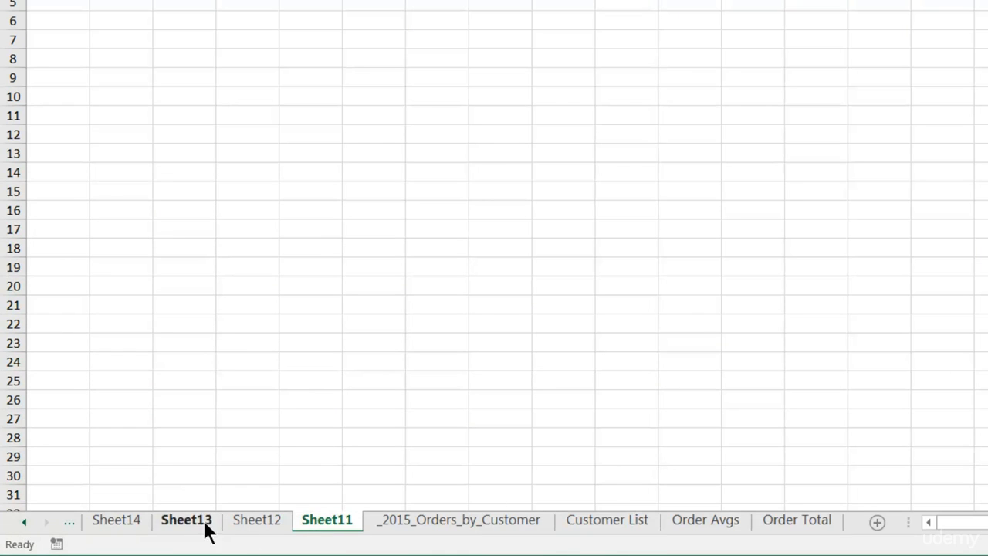
left_click(21, 523)
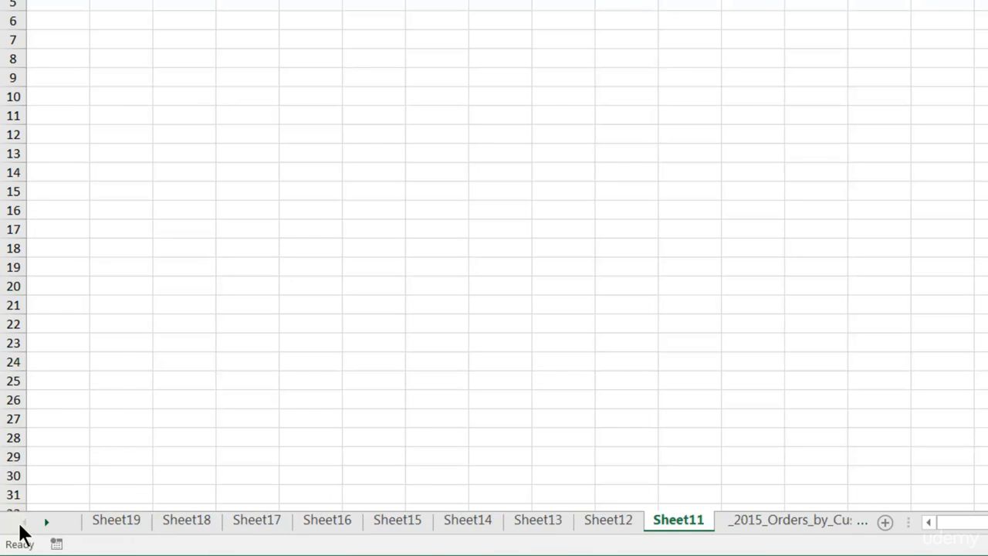
left_click(116, 526, "shift")
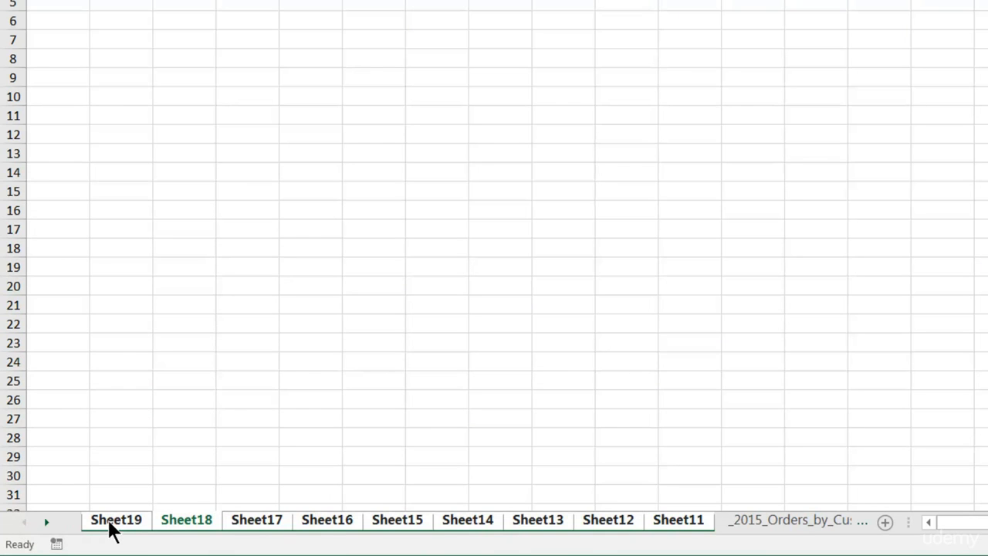
right_click(187, 528)
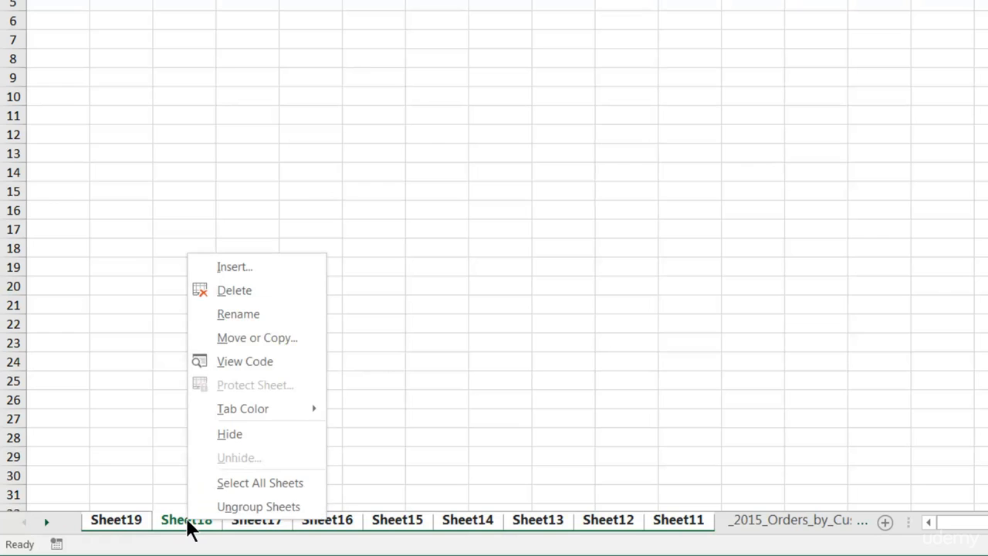
left_click(283, 291)
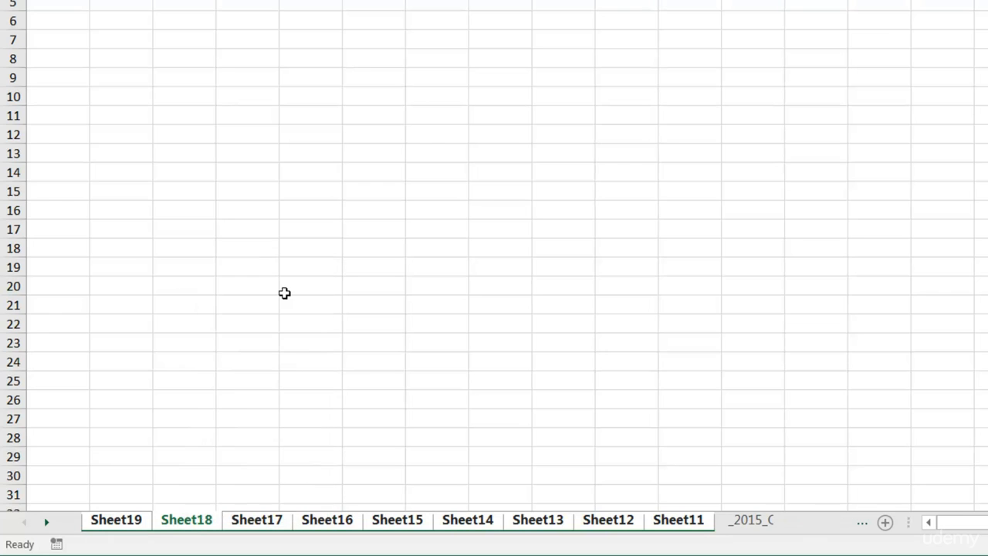
left_click(407, 521)
left_click(217, 521)
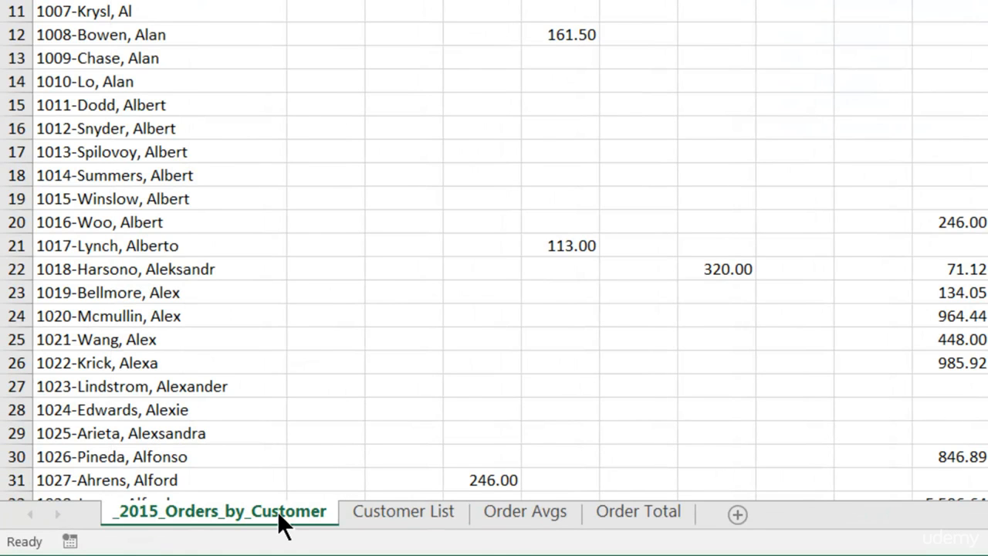